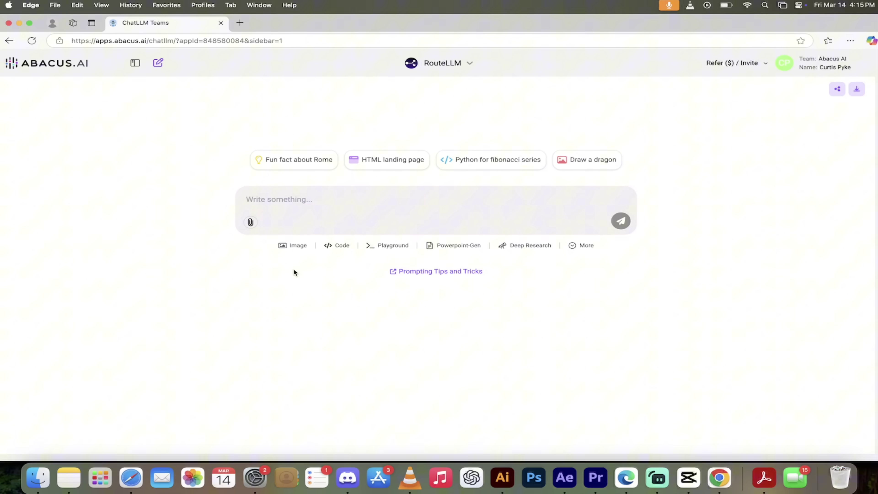
Step: Choose Gemini Native [Edit] as the image generation model
{"action": "left_click", "coordinate": [296, 245]}
{"action": "left_click", "coordinate": [333, 177]}
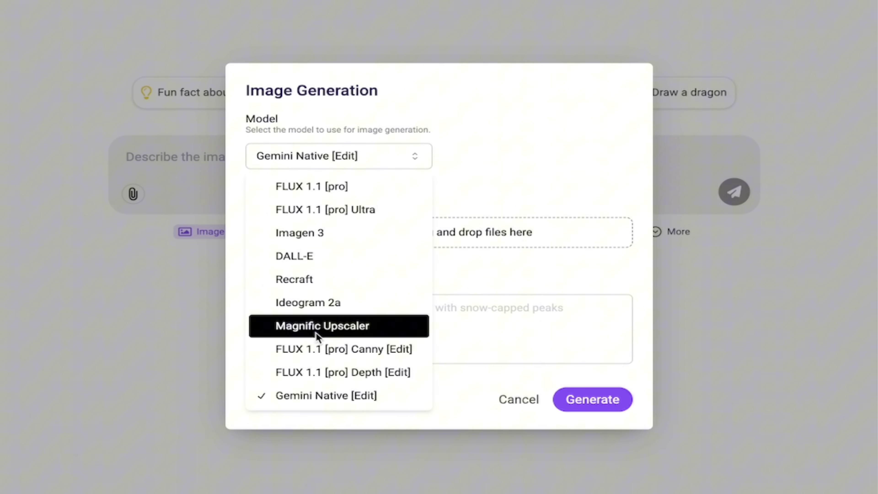
{"action": "left_click", "coordinate": [311, 403]}
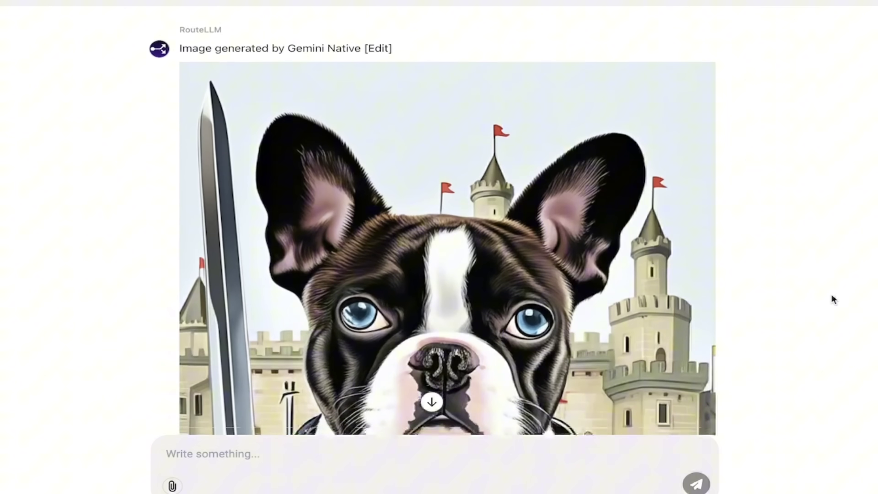
{"action": "scroll", "coordinate": [832, 299], "scroll_direction": "down", "scroll_amount": 5}
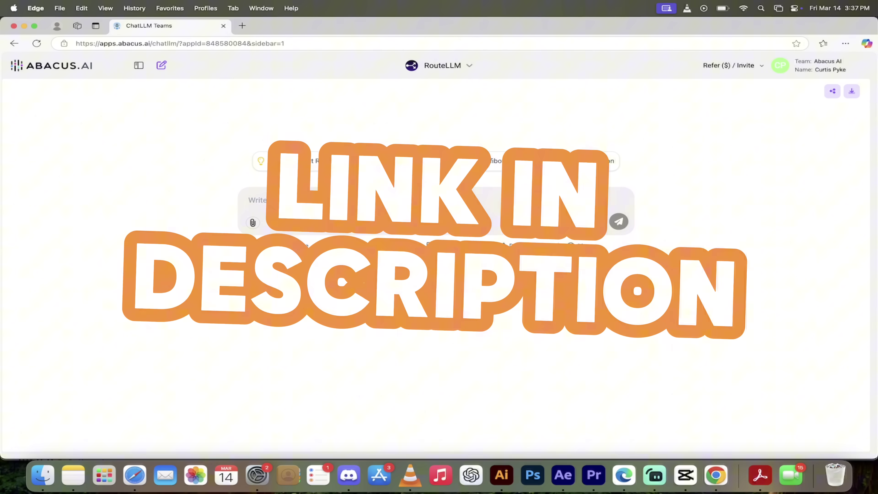
Step: Browse the list of available chat models and close it without changing anything
{"action": "left_click", "coordinate": [470, 62]}
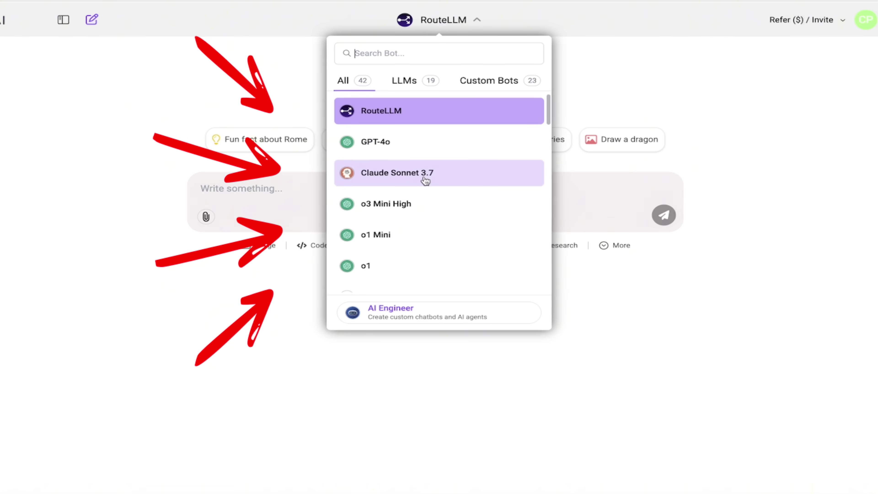
{"action": "scroll", "coordinate": [425, 179], "scroll_direction": "down", "scroll_amount": 4}
{"action": "scroll", "coordinate": [426, 179], "scroll_direction": "up", "scroll_amount": 3}
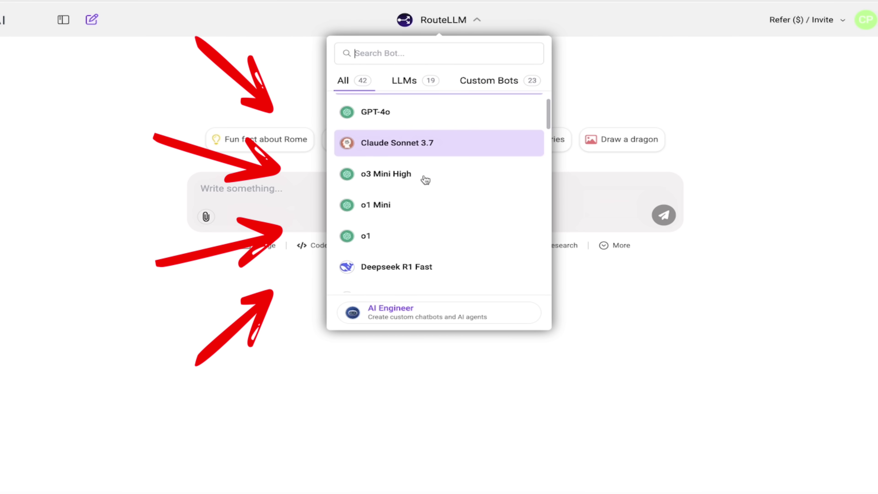
{"action": "scroll", "coordinate": [425, 179], "scroll_direction": "up", "scroll_amount": 1}
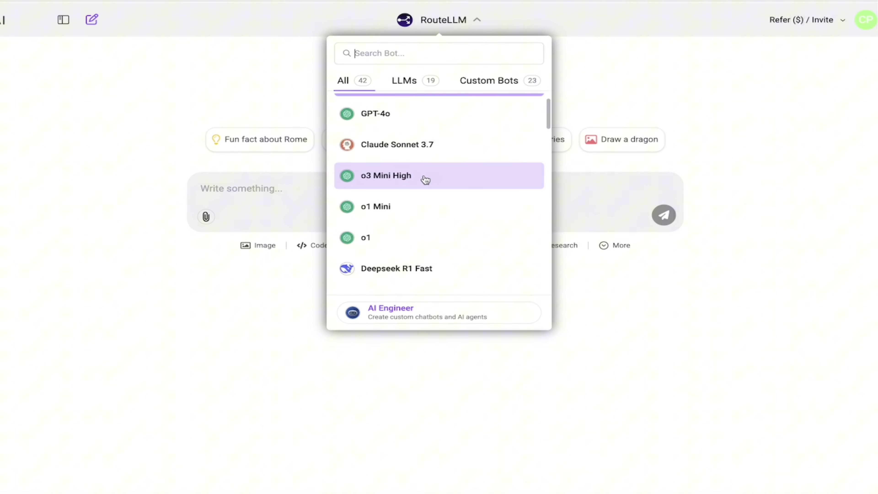
{"action": "scroll", "coordinate": [425, 179], "scroll_direction": "down", "scroll_amount": 7}
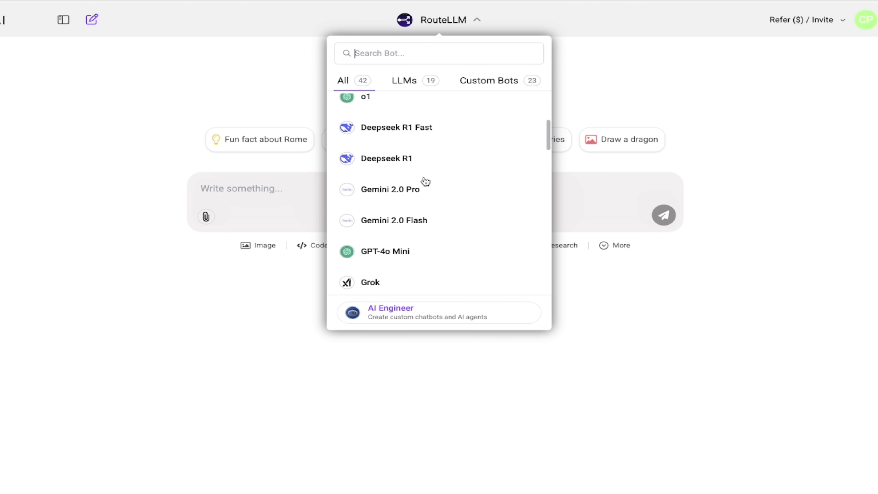
{"action": "scroll", "coordinate": [425, 181], "scroll_direction": "down", "scroll_amount": 5}
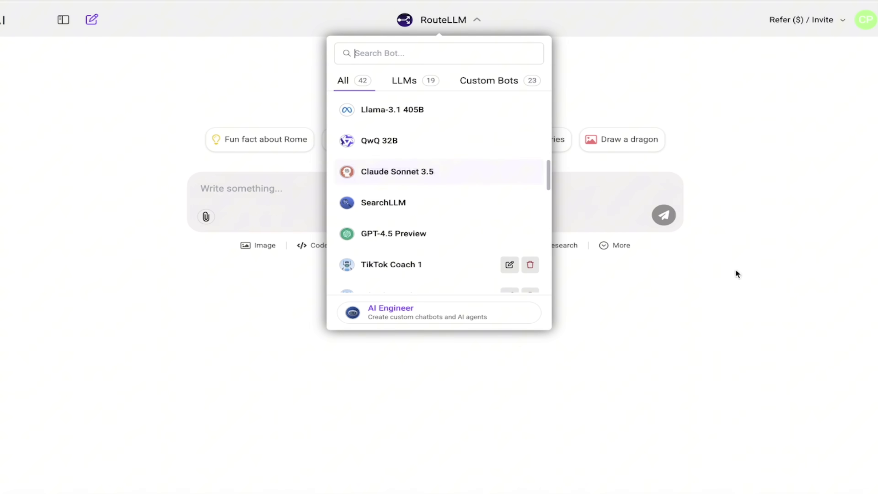
{"action": "left_click", "coordinate": [765, 286]}
Step: Switch the chat back to image generation and keep Gemini Native [Edit] selected
{"action": "left_click", "coordinate": [615, 246]}
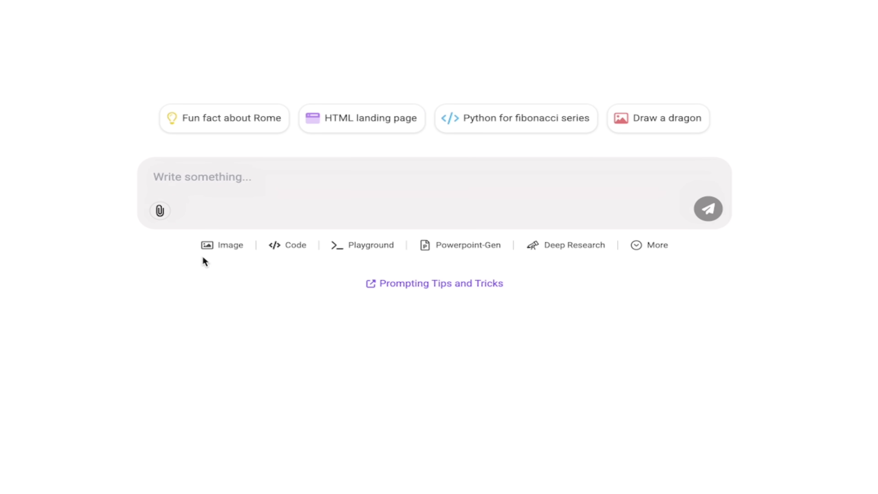
{"action": "left_click", "coordinate": [221, 248]}
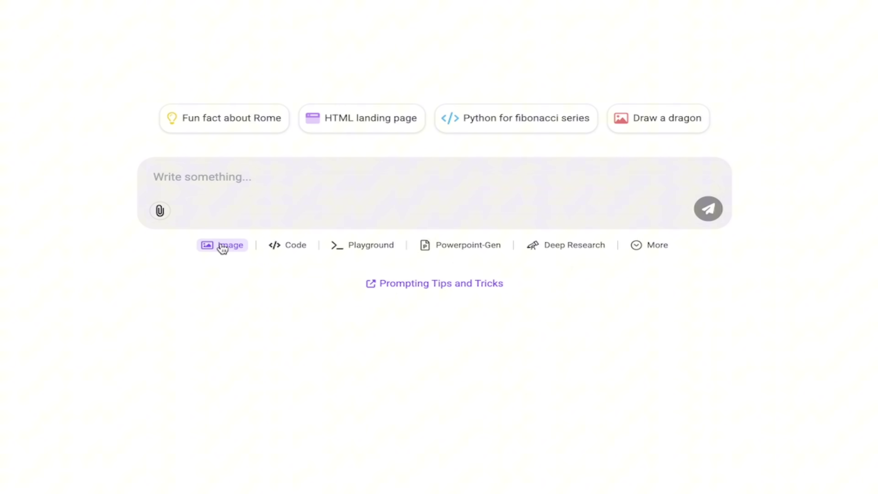
{"action": "left_click", "coordinate": [221, 247]}
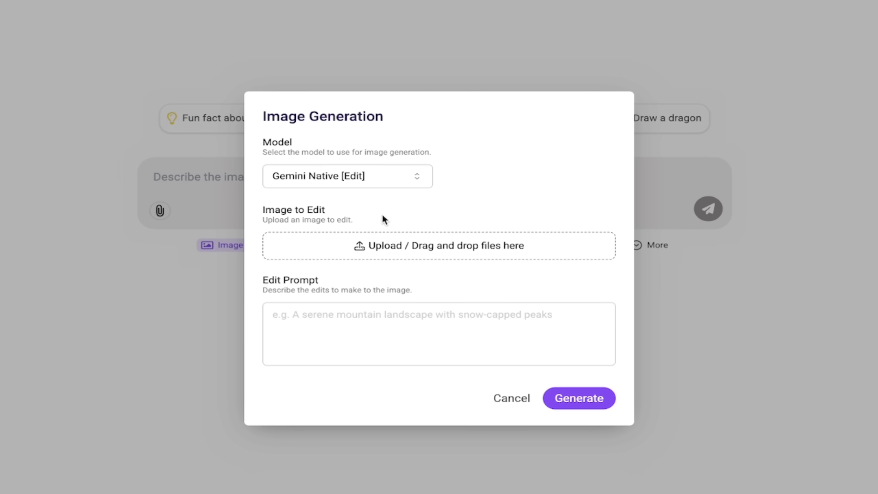
{"action": "left_click", "coordinate": [344, 178]}
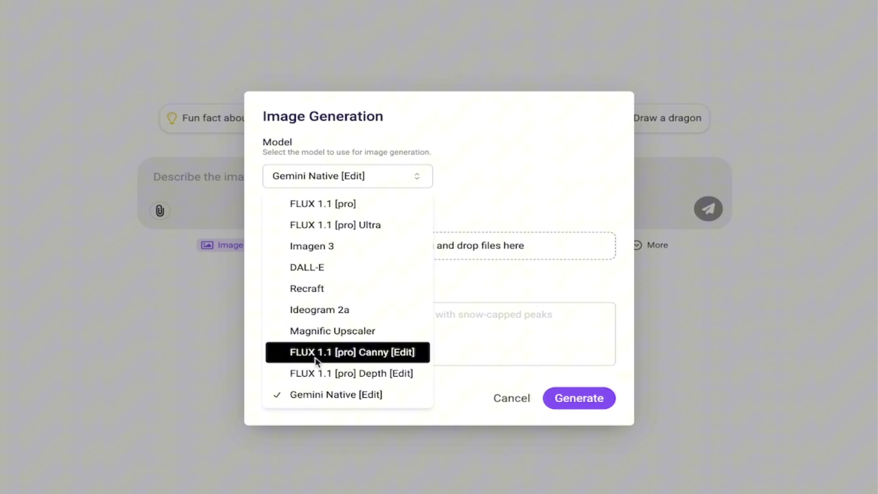
{"action": "left_click", "coordinate": [328, 395]}
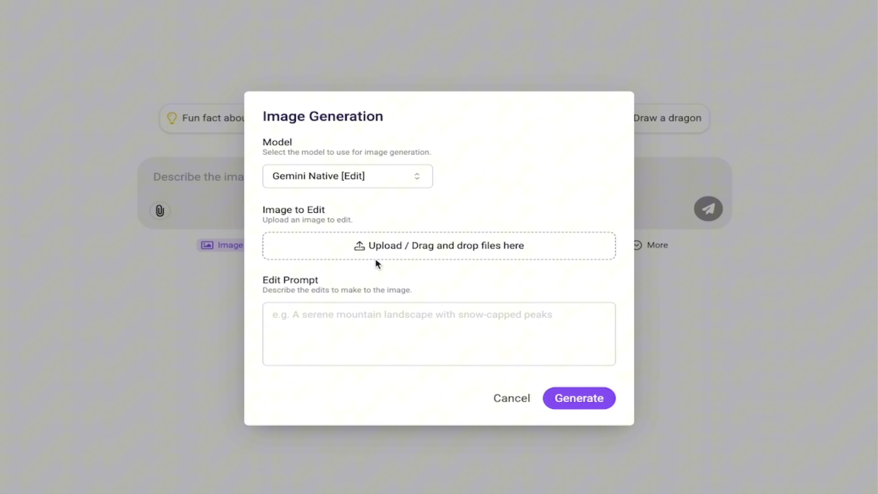
Step: Attach the Kingston copy.png photo as the image to edit
{"action": "left_click", "coordinate": [394, 255]}
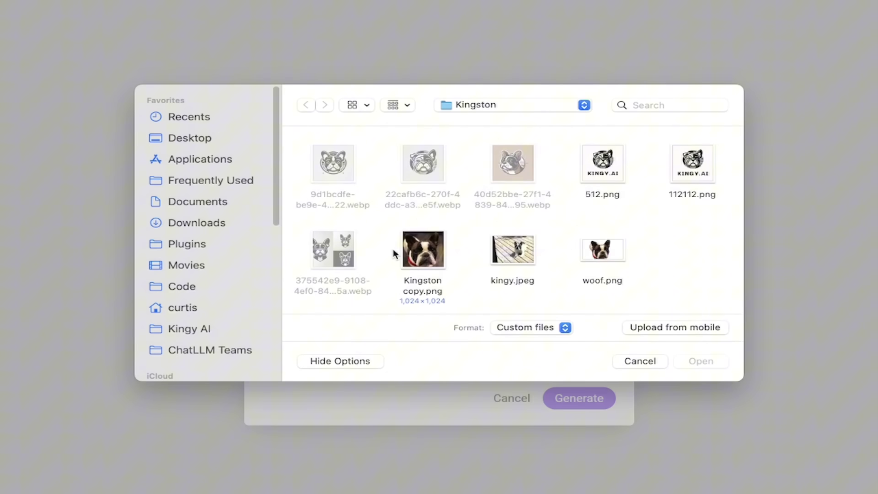
{"action": "left_click", "coordinate": [412, 244]}
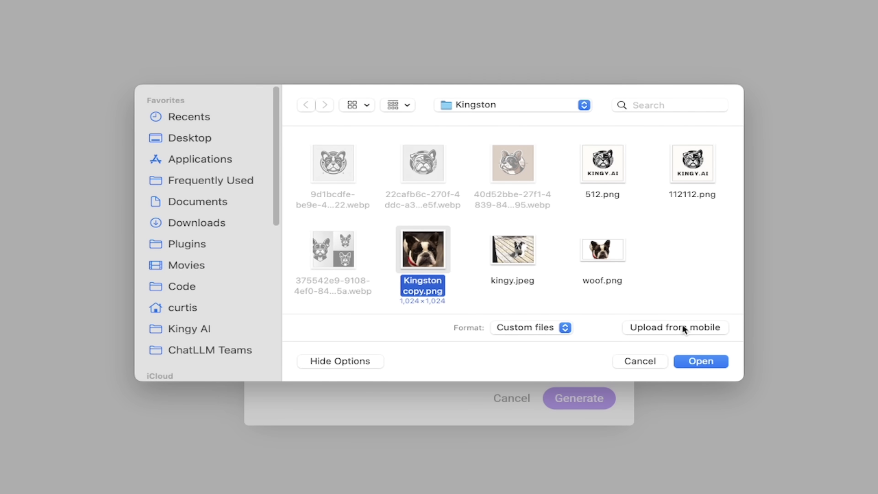
{"action": "left_click", "coordinate": [702, 357]}
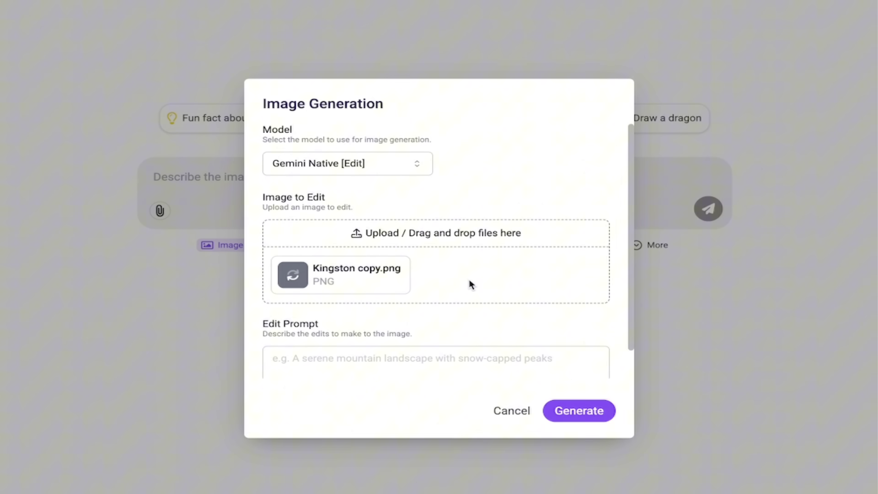
{"action": "scroll", "coordinate": [315, 259], "scroll_direction": "down", "scroll_amount": 1}
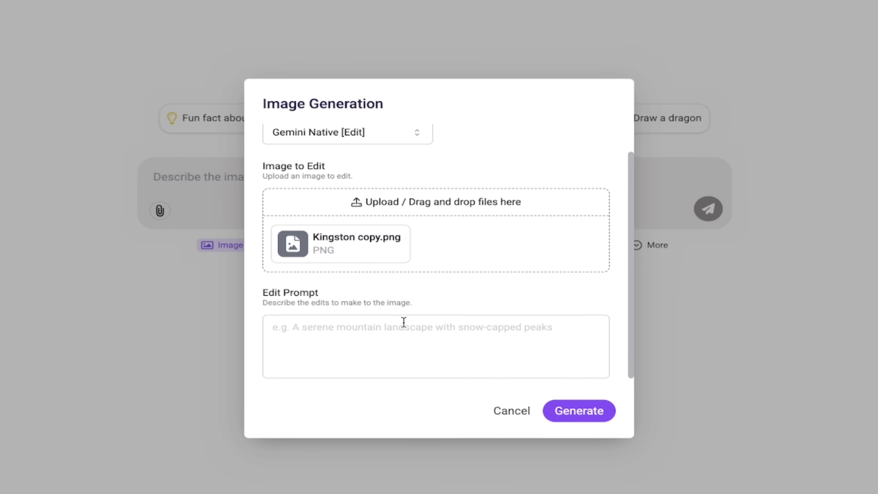
Step: Enter a prompt for a French bulldog knight in a castle with blue eyes, then generate
{"action": "left_click", "coordinate": [355, 367]}
{"action": "type", "text": "French bu"}
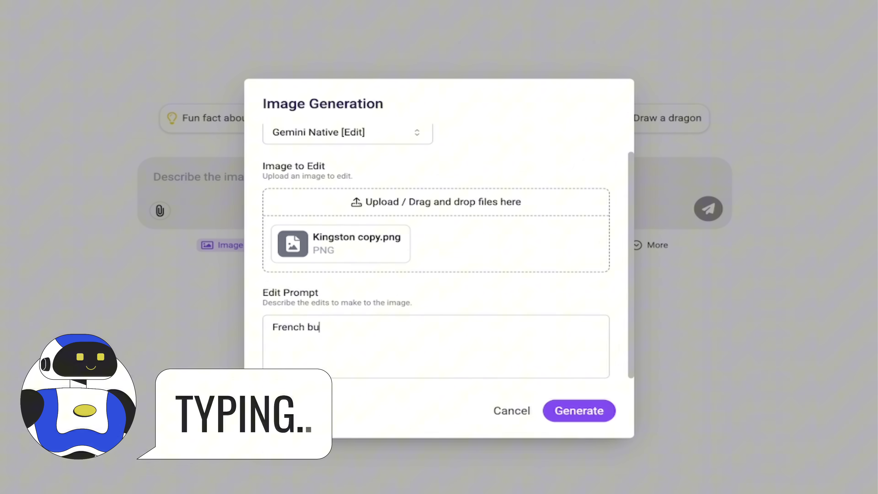
{"action": "type", "text": "lldog as a knig"}
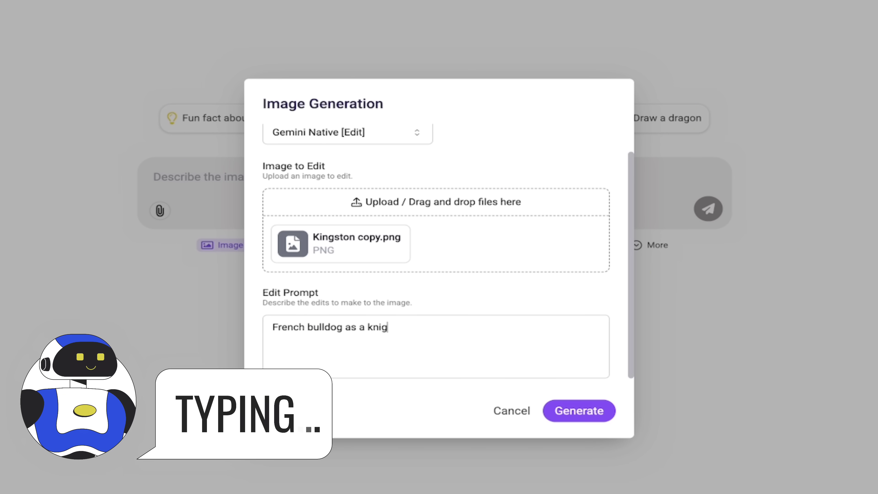
{"action": "type", "text": "ht in a castle and"}
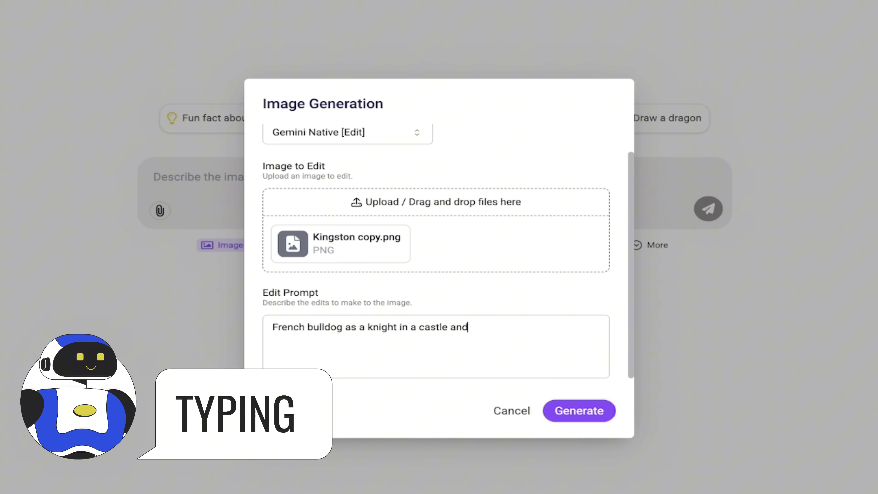
{"action": "type", "text": " he has blue eyes"}
{"action": "key", "text": "BackSpace"}
{"action": "key", "text": "BackSpace"}
{"action": "key", "text": "BackSpace"}
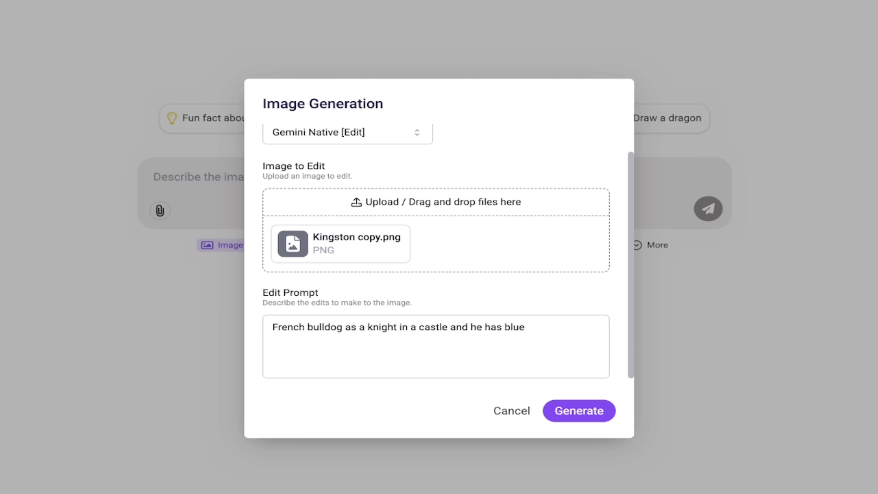
{"action": "type", "text": "eyes and"}
{"action": "key", "text": "BackSpace"}
{"action": "key", "text": "BackSpace"}
{"action": "key", "text": "BackSpace"}
{"action": "type", "text": "s"}
{"action": "left_click", "coordinate": [589, 415]}
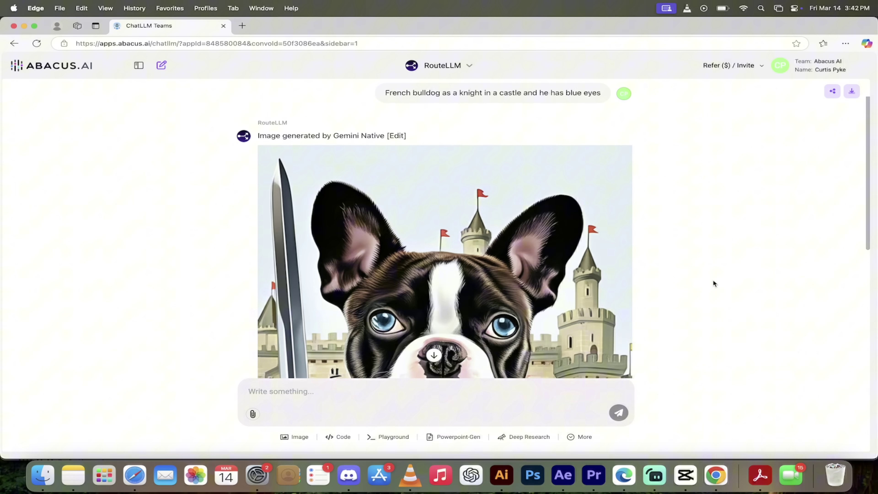
{"action": "scroll", "coordinate": [712, 279], "scroll_direction": "down", "scroll_amount": 1}
{"action": "scroll", "coordinate": [712, 279], "scroll_direction": "down", "scroll_amount": 3}
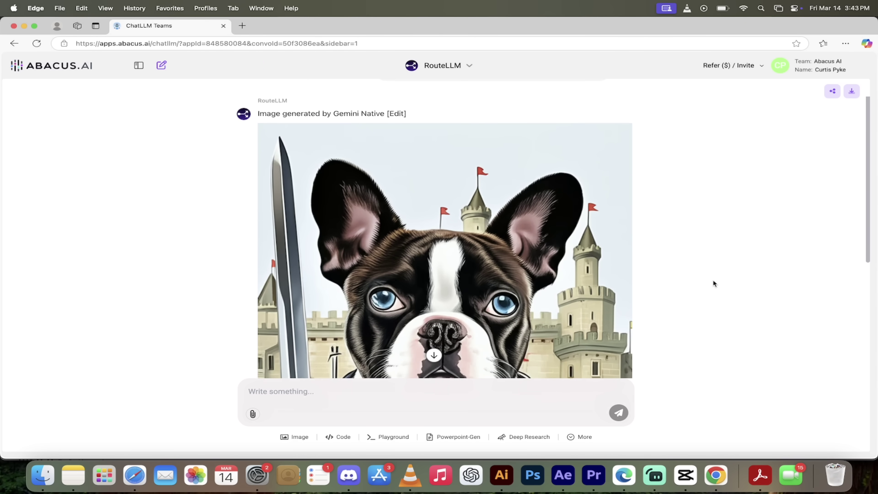
{"action": "scroll", "coordinate": [756, 285], "scroll_direction": "down", "scroll_amount": 3}
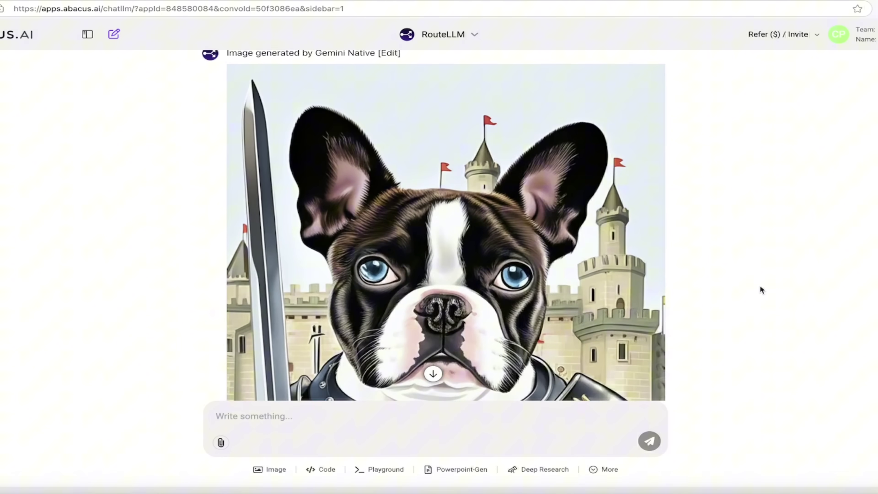
{"action": "scroll", "coordinate": [760, 286], "scroll_direction": "down", "scroll_amount": 10}
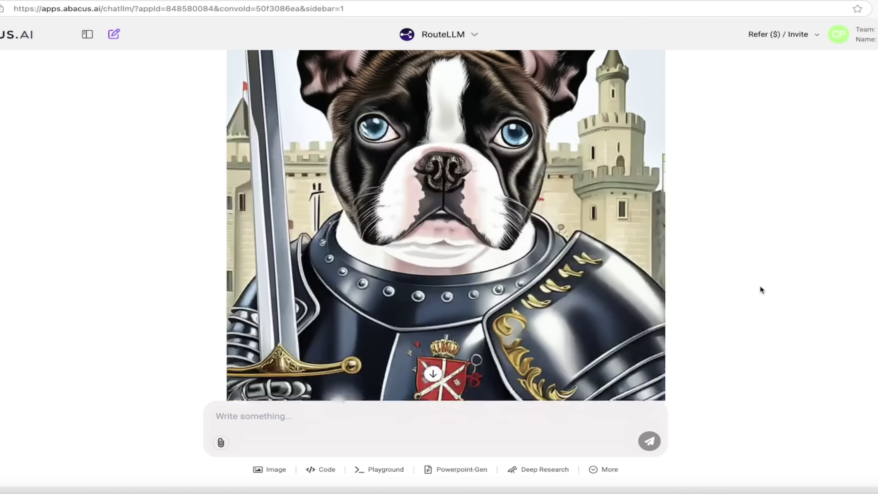
{"action": "scroll", "coordinate": [541, 298], "scroll_direction": "up", "scroll_amount": 3}
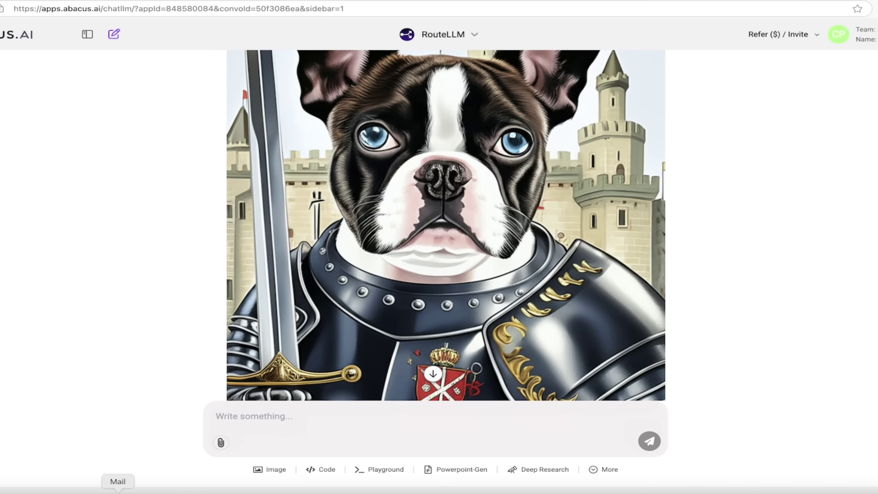
{"action": "scroll", "coordinate": [477, 298], "scroll_direction": "down", "scroll_amount": 3}
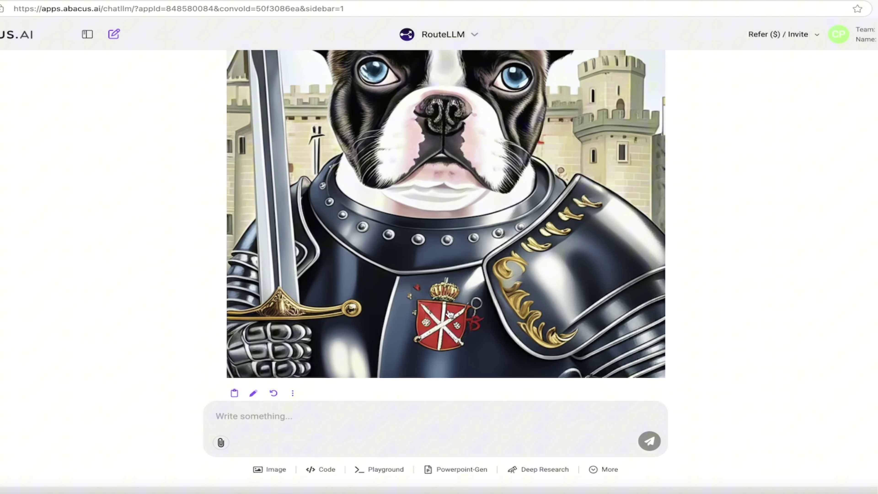
{"action": "scroll", "coordinate": [449, 312], "scroll_direction": "up", "scroll_amount": 1}
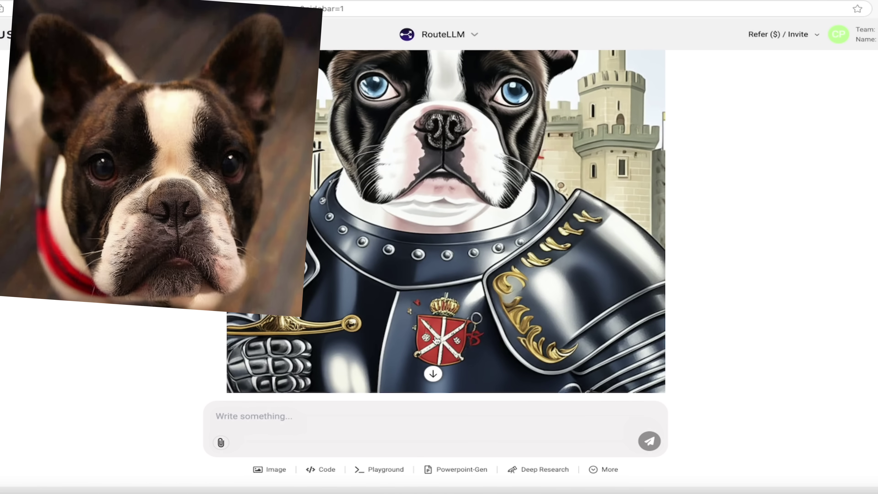
{"action": "scroll", "coordinate": [448, 310], "scroll_direction": "up", "scroll_amount": 1}
{"action": "scroll", "coordinate": [448, 308], "scroll_direction": "down", "scroll_amount": 1}
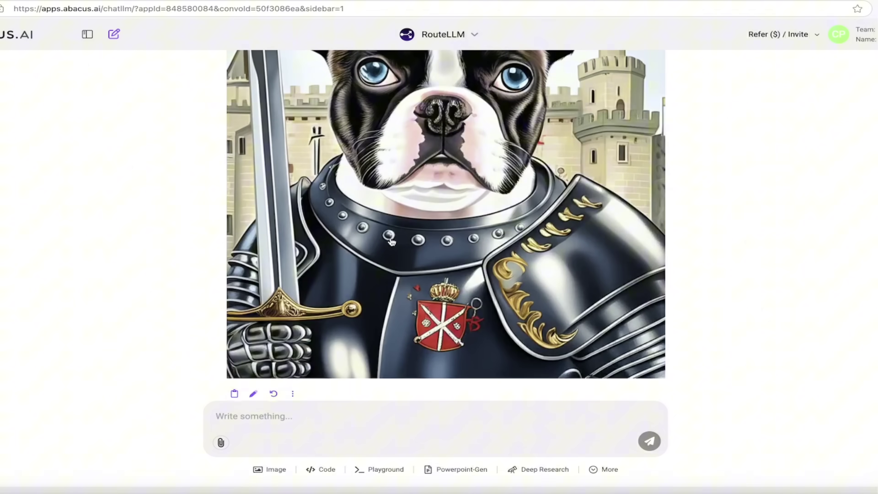
{"action": "scroll", "coordinate": [397, 249], "scroll_direction": "up", "scroll_amount": 3}
{"action": "scroll", "coordinate": [392, 238], "scroll_direction": "up", "scroll_amount": 5}
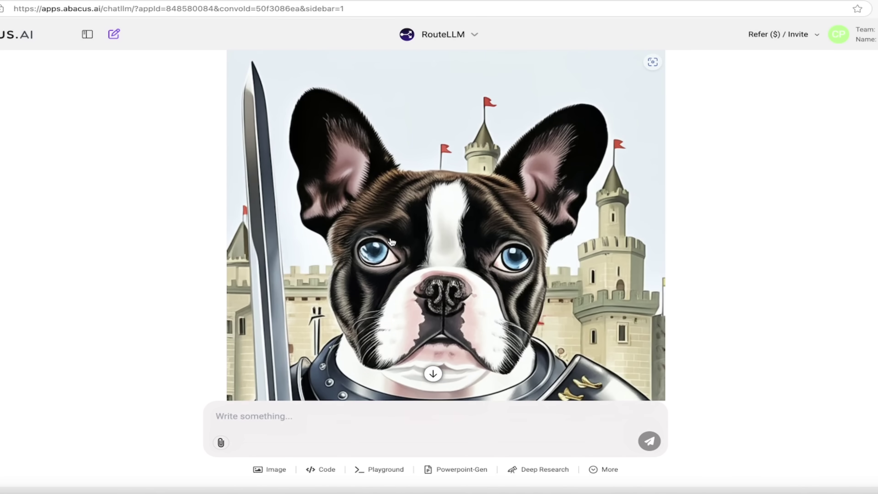
{"action": "scroll", "coordinate": [394, 227], "scroll_direction": "down", "scroll_amount": 3}
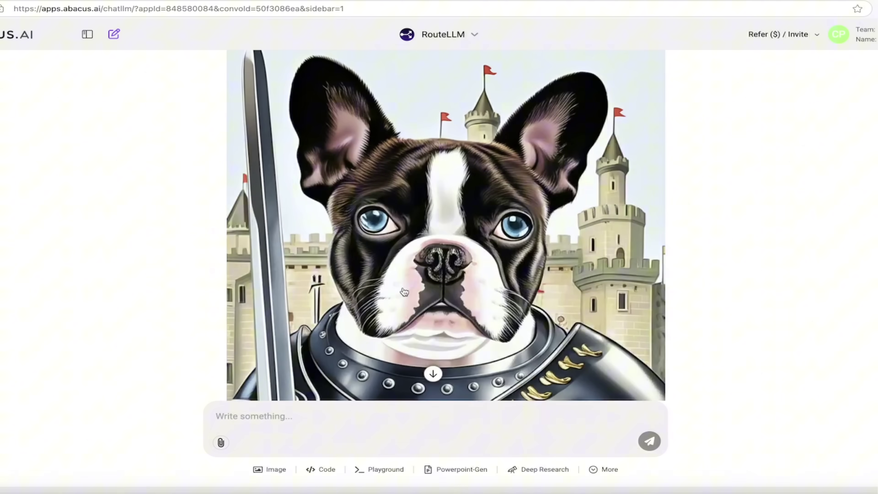
{"action": "scroll", "coordinate": [405, 292], "scroll_direction": "up", "scroll_amount": 1}
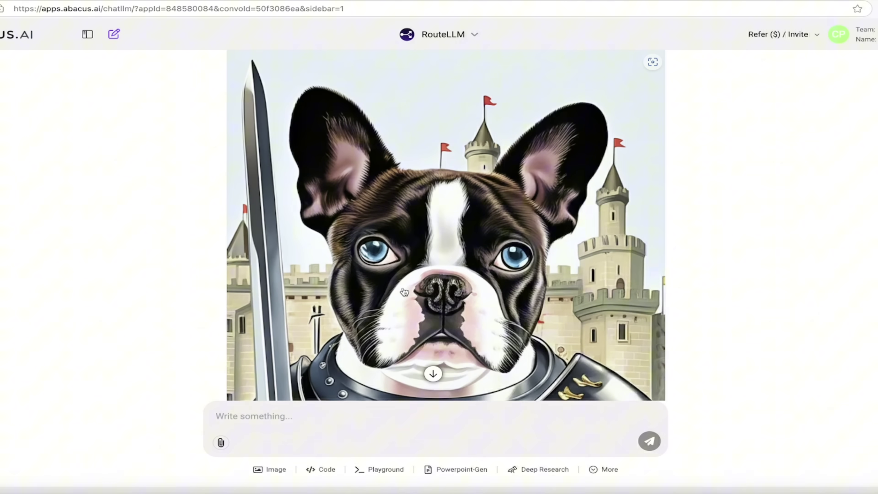
{"action": "scroll", "coordinate": [404, 291], "scroll_direction": "up", "scroll_amount": 3}
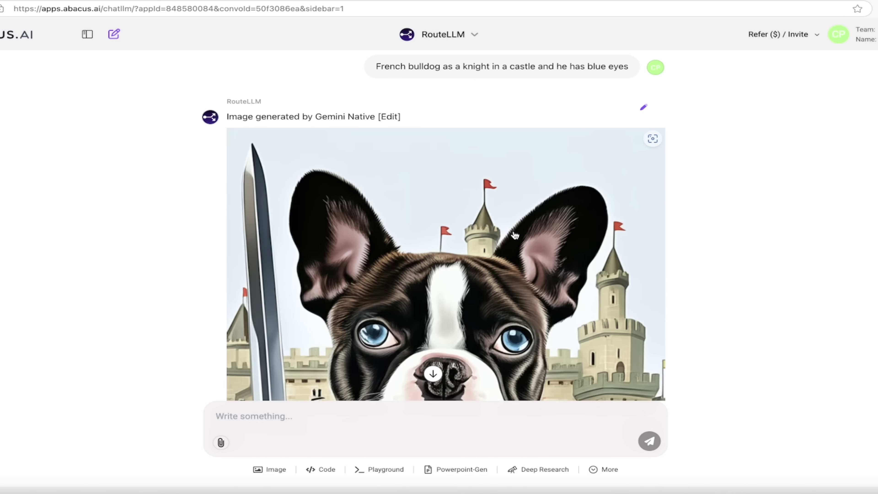
{"action": "scroll", "coordinate": [515, 236], "scroll_direction": "down", "scroll_amount": 2}
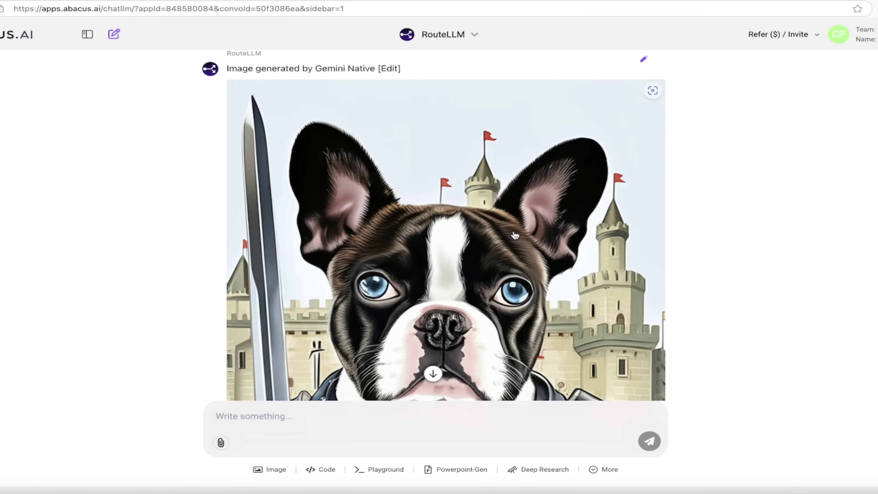
{"action": "scroll", "coordinate": [515, 235], "scroll_direction": "down", "scroll_amount": 6}
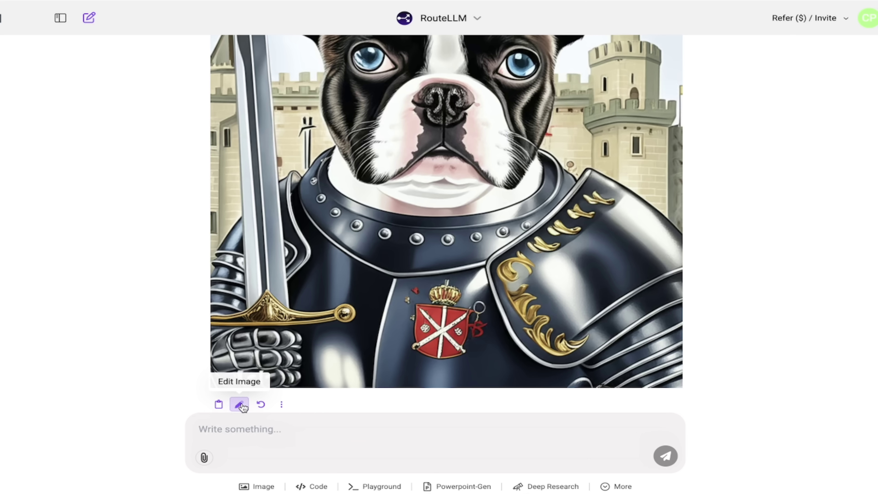
Step: Enlarge the generated bulldog knight image and launch its Edit image brush
{"action": "scroll", "coordinate": [443, 262], "scroll_direction": "up", "scroll_amount": 4}
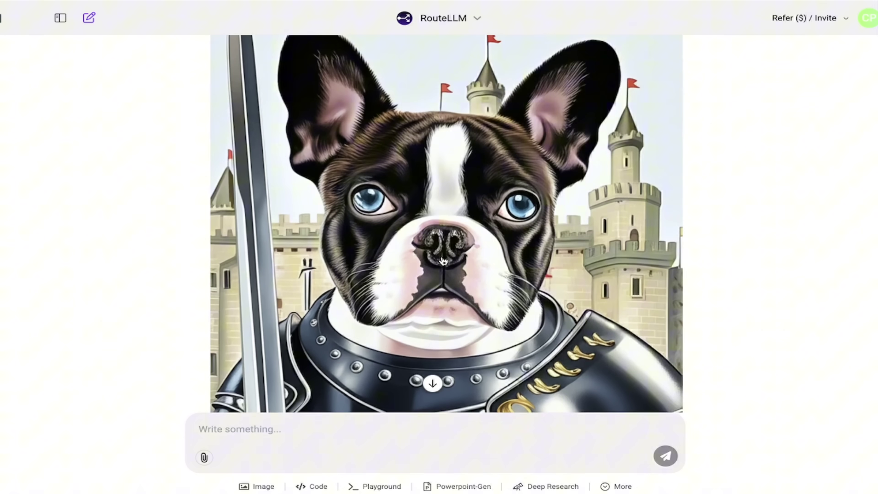
{"action": "left_click", "coordinate": [434, 248]}
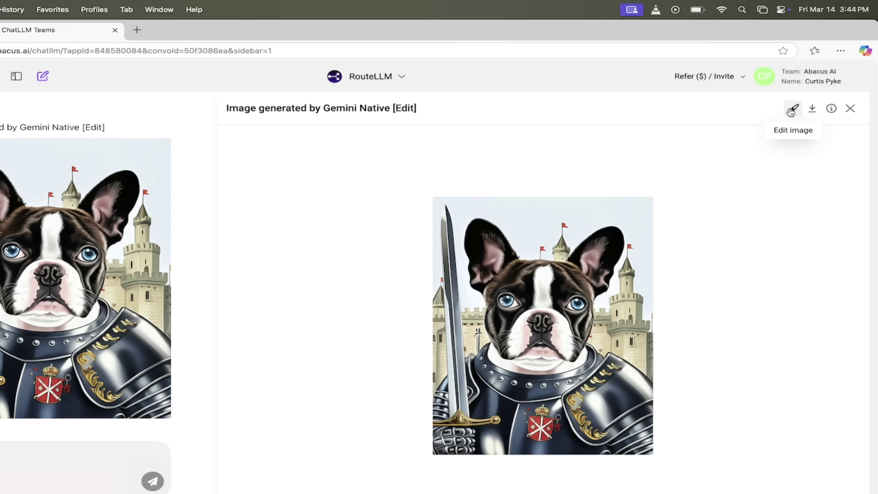
{"action": "left_click", "coordinate": [792, 110]}
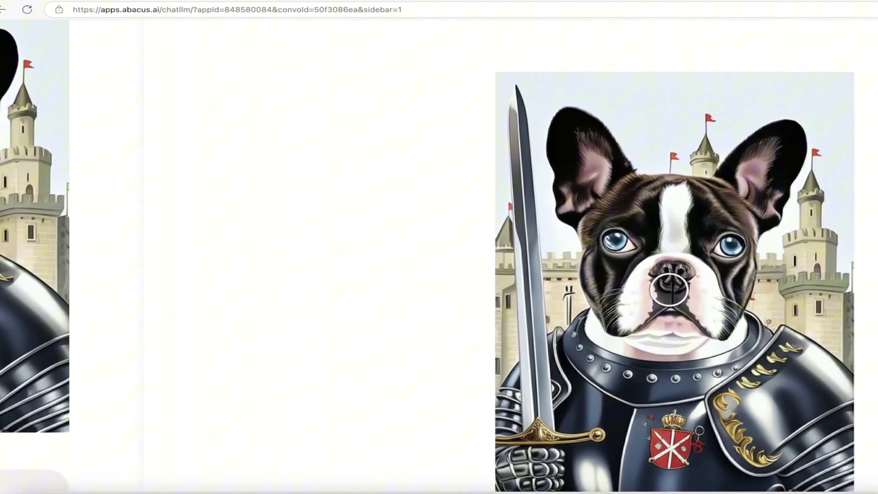
Step: Reduce the brush to minimum size and paint masks over both of the bulldog's eyes
{"action": "scroll", "coordinate": [600, 383], "scroll_direction": "down", "scroll_amount": 5}
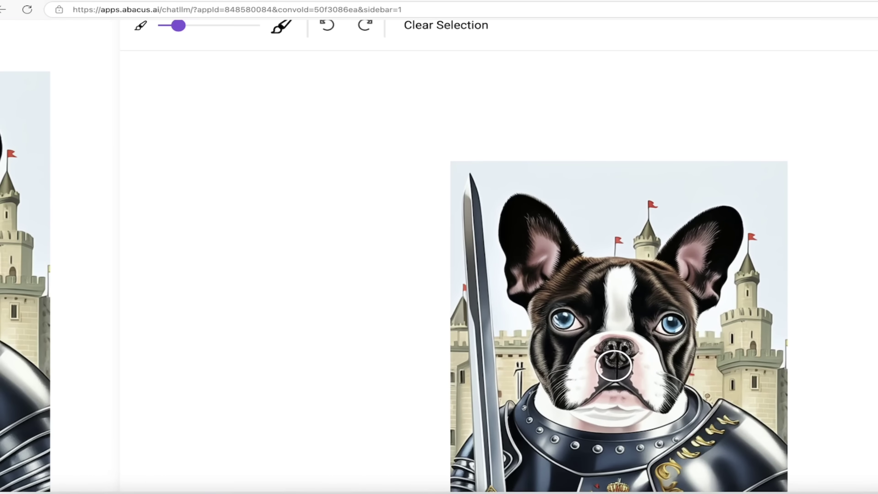
{"action": "left_click_drag", "start_coordinate": [265, 74], "coordinate": [257, 74]}
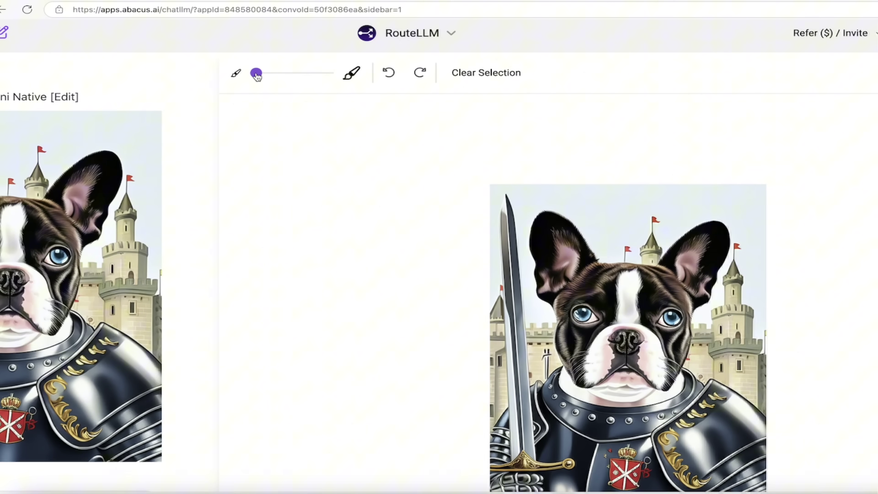
{"action": "scroll", "coordinate": [588, 263], "scroll_direction": "up", "scroll_amount": 5}
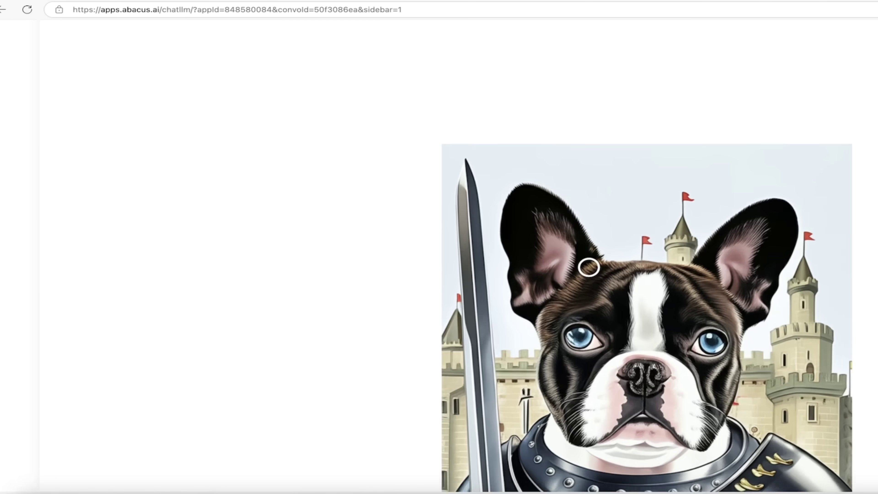
{"action": "scroll", "coordinate": [588, 169], "scroll_direction": "down", "scroll_amount": 1}
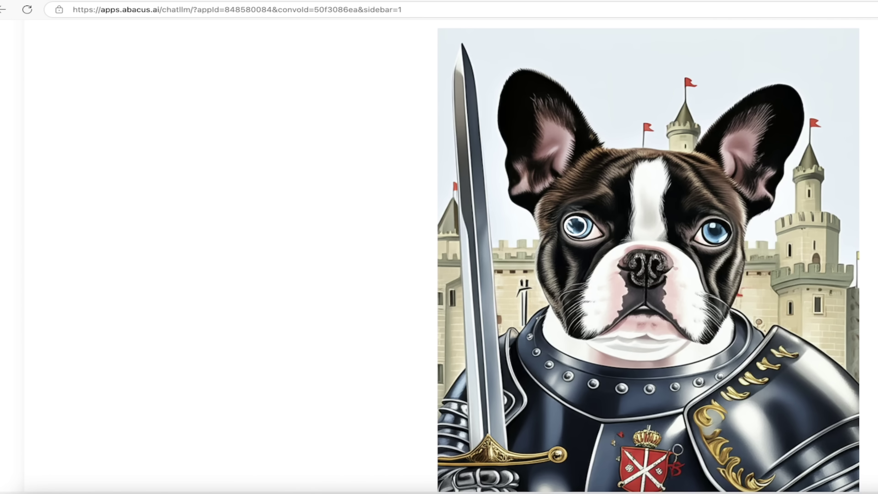
{"action": "left_click", "coordinate": [575, 225]}
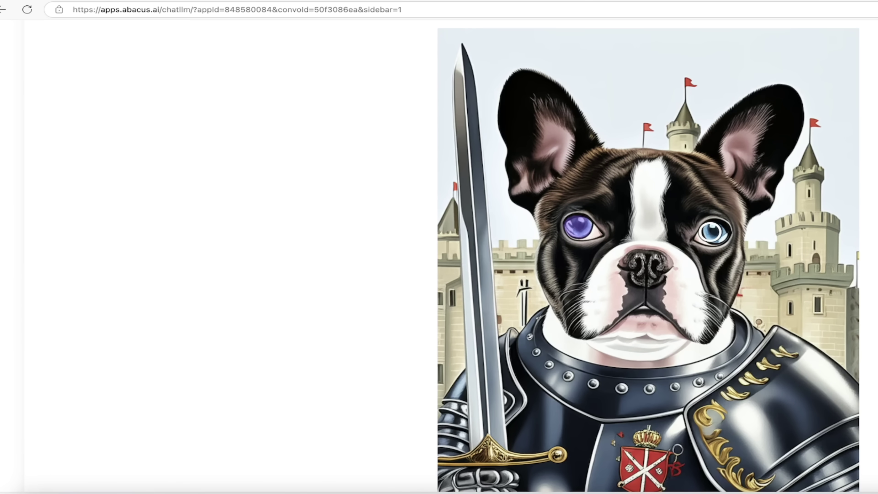
{"action": "left_click", "coordinate": [714, 231]}
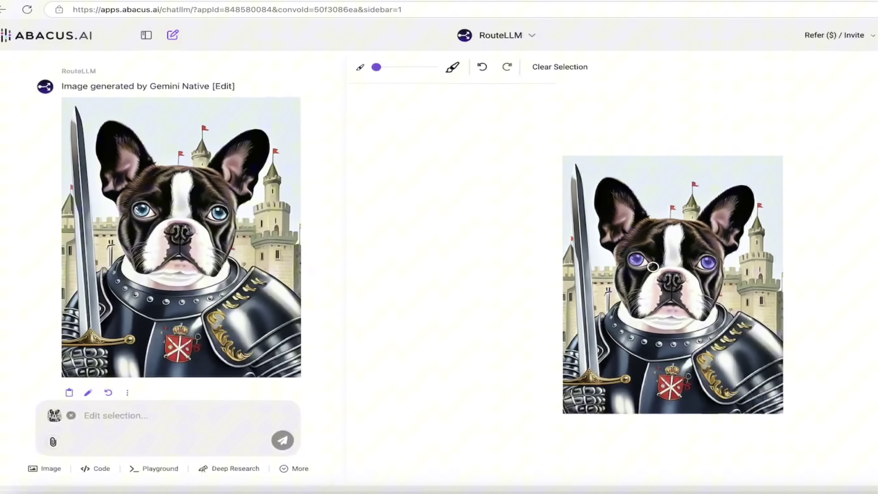
Step: Submit the edit request 'green eyes' for the masked eye region
{"action": "left_click", "coordinate": [144, 420]}
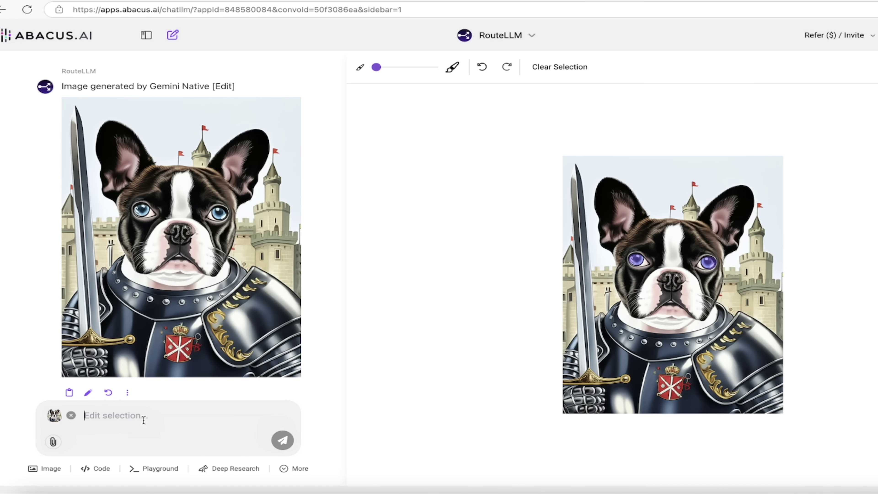
{"action": "type", "text": "green eyes"}
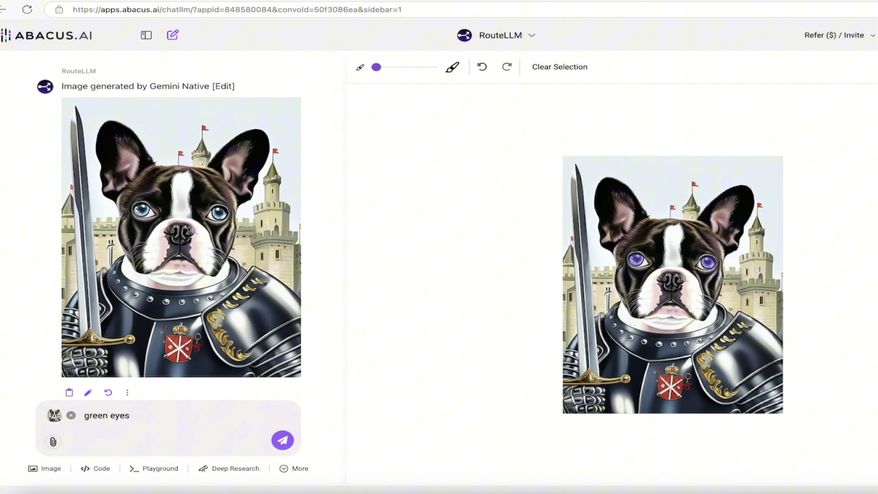
{"action": "left_click", "coordinate": [282, 440]}
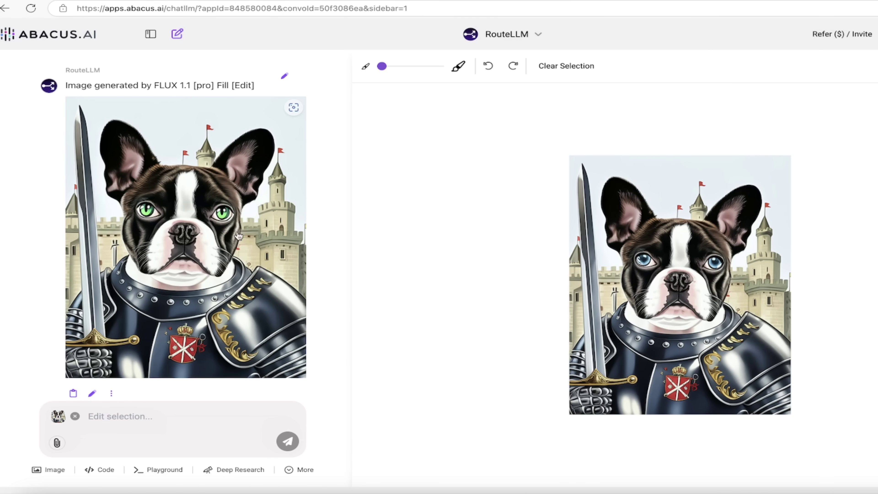
Step: Select the new green-eyed bulldog image in the chat to show it in the editor
{"action": "left_click", "coordinate": [186, 234]}
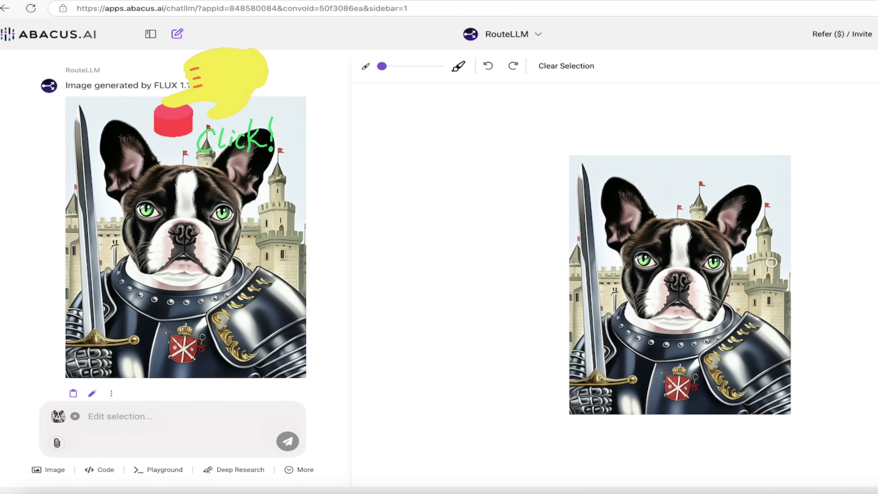
{"action": "scroll", "coordinate": [770, 263], "scroll_direction": "up", "scroll_amount": 5}
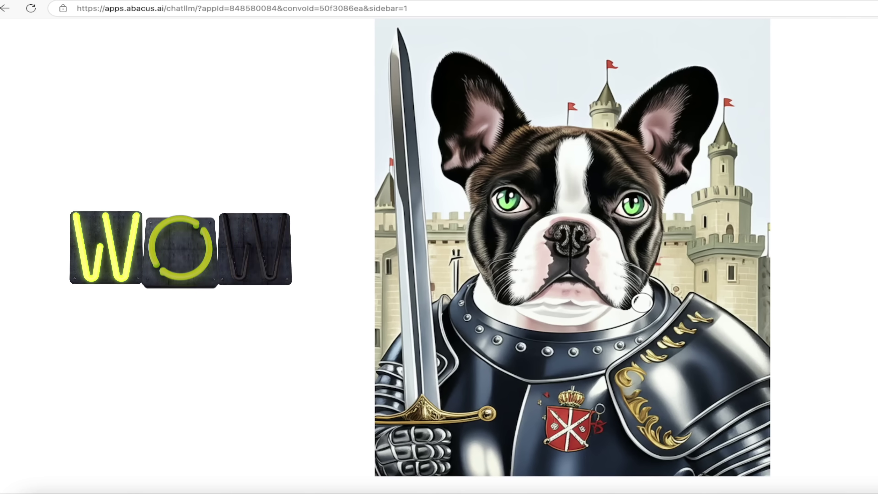
{"action": "left_click", "coordinate": [641, 302]}
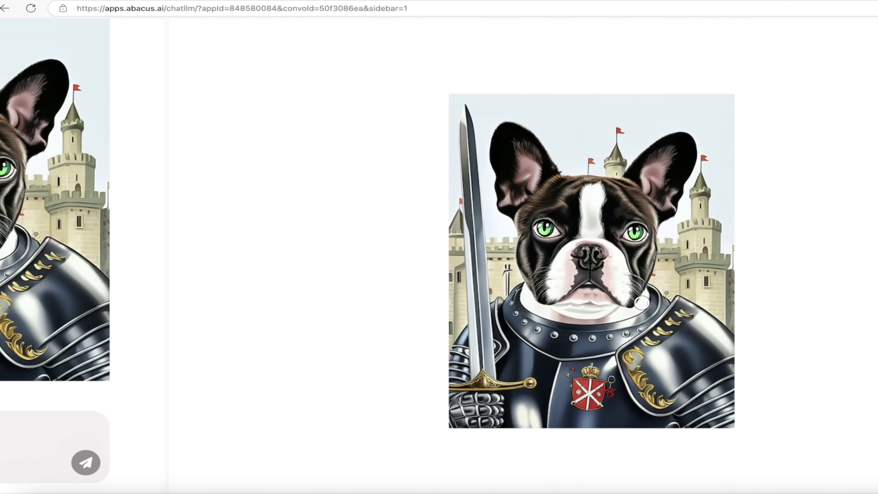